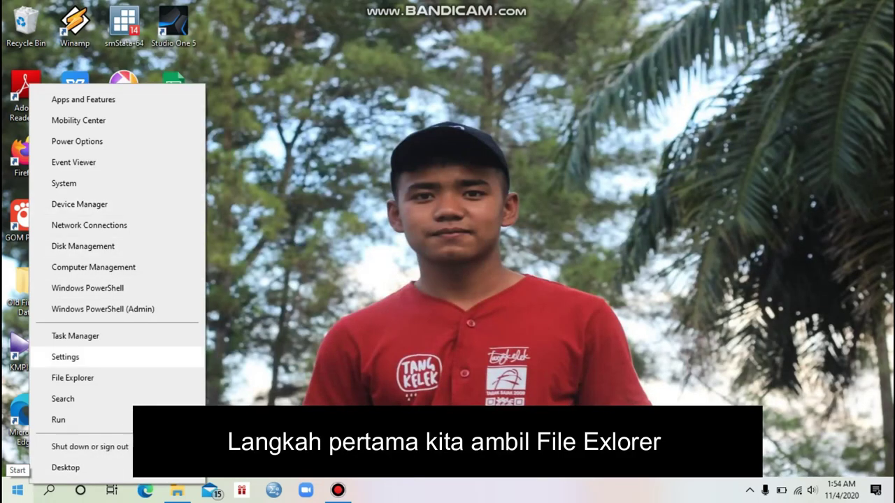
Step: Launch File Explorer from the Start shortcut menu
left_click(72, 378)
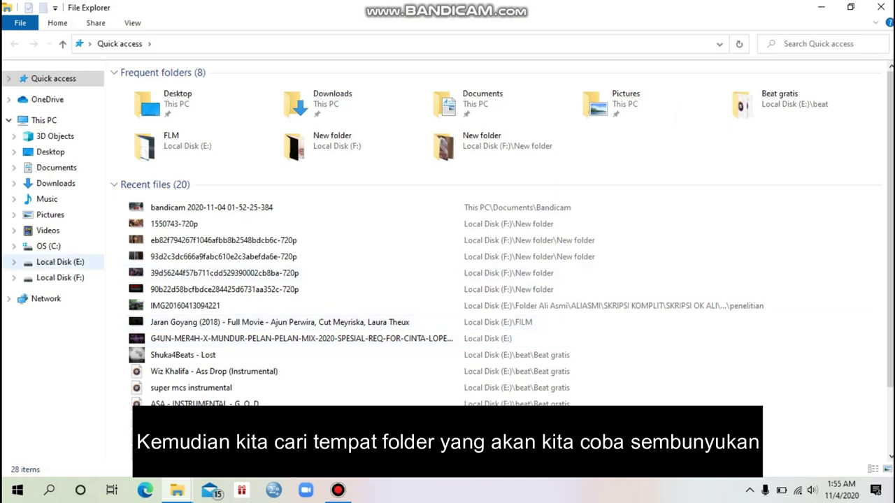
Step: Create a new folder named DIcoba on Local Disk (F:)
left_click(60, 278)
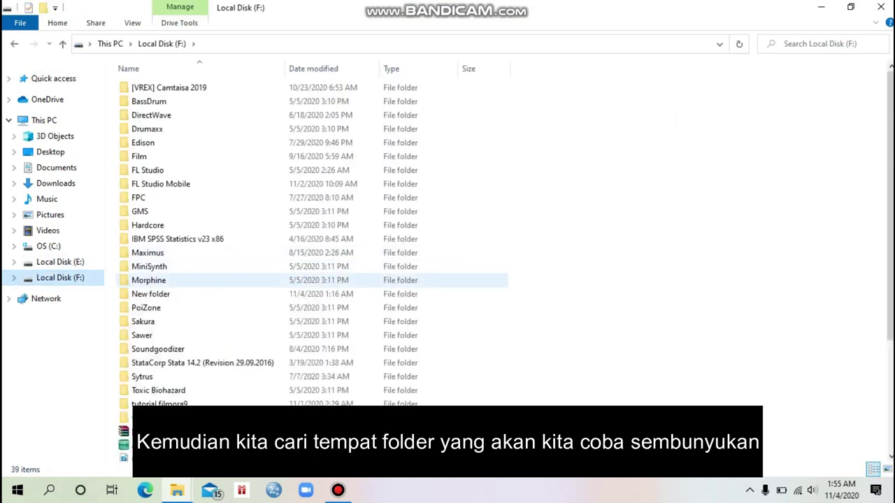
right_click(600, 87)
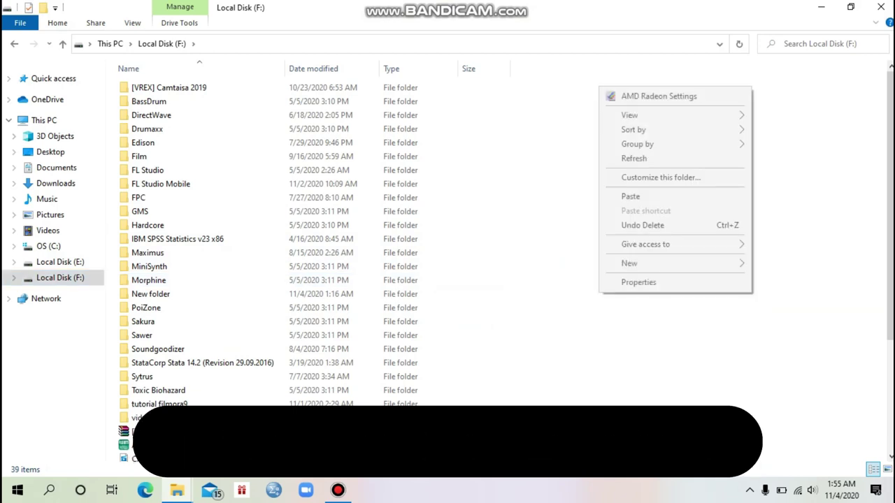
mouse_move(672, 263)
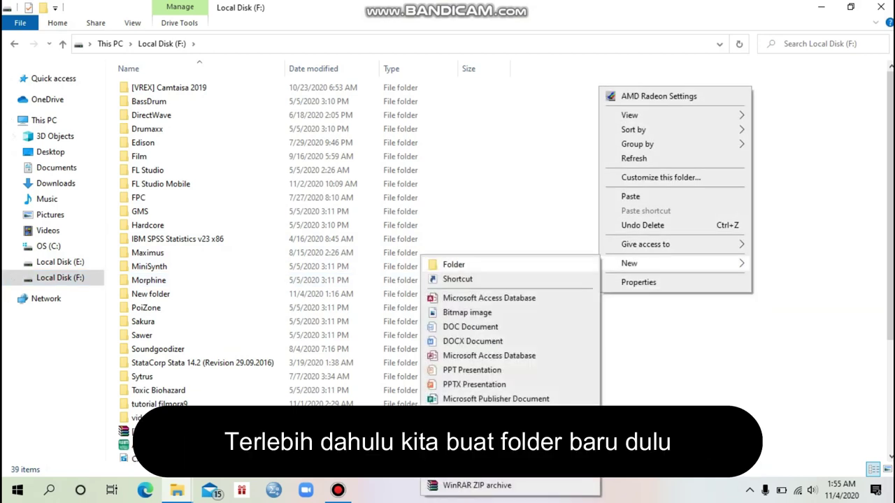
left_click(454, 264)
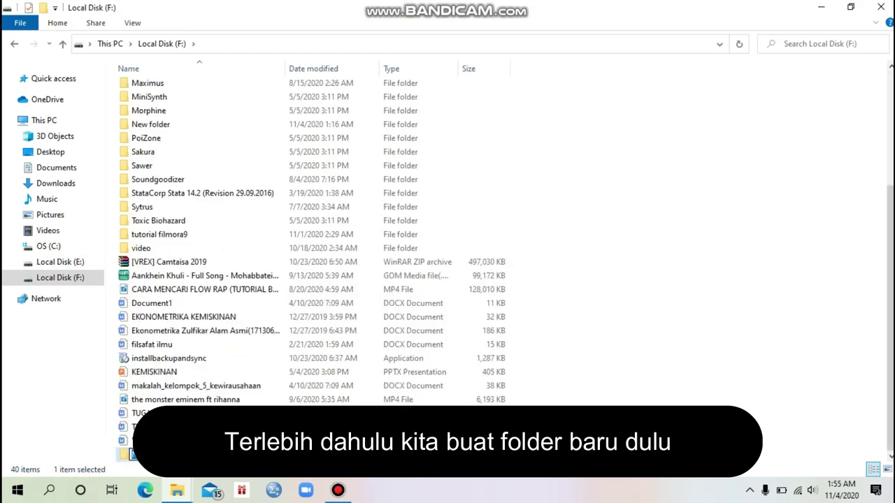
type("d")
key("BackSpace")
type("D")
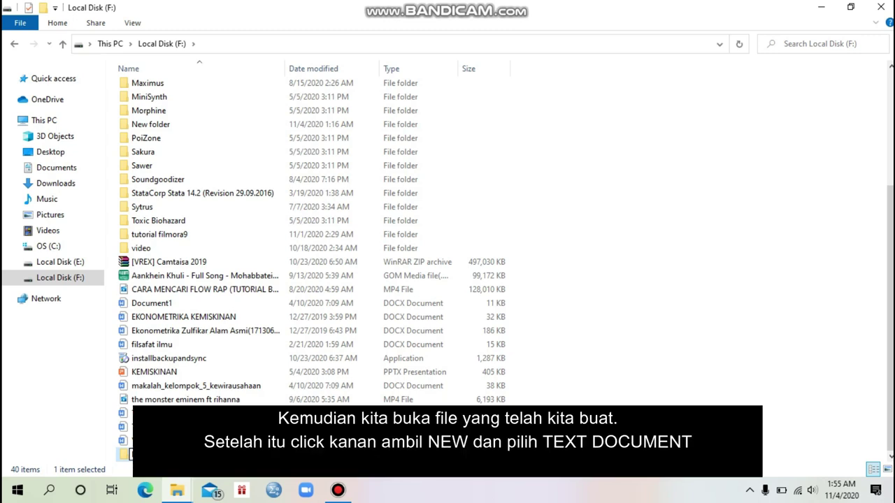
key("Return")
key("Return")
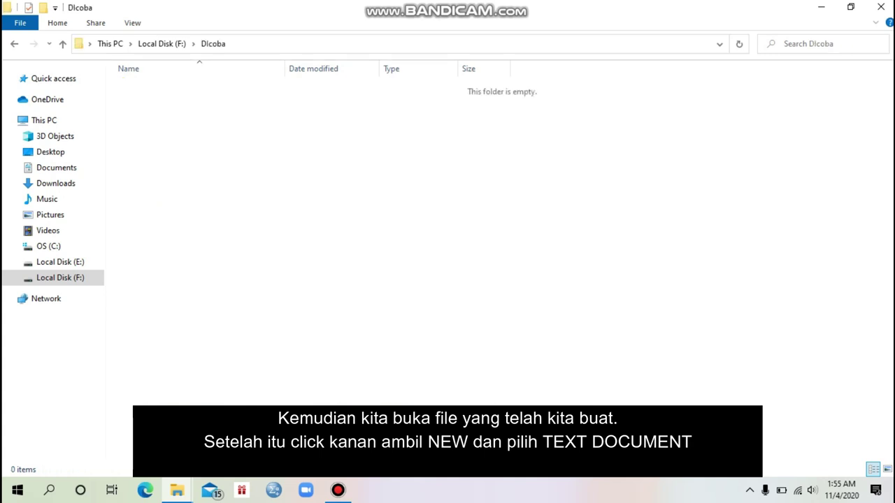
Step: Add a blank text file named New Text Document in DIcoba and open it in Notepad
right_click(345, 153)
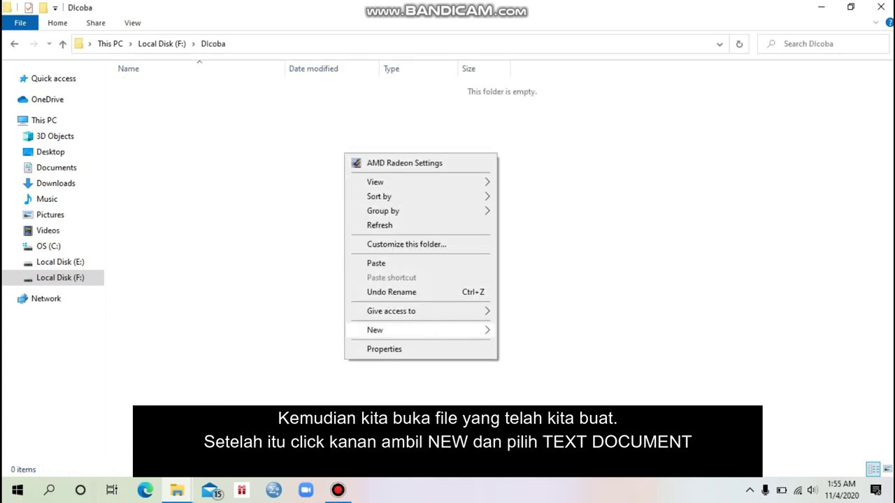
mouse_move(392, 330)
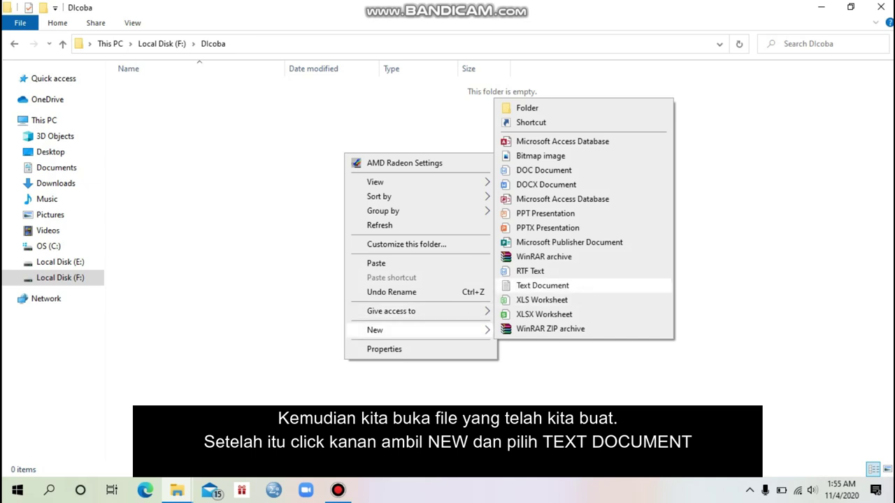
left_click(542, 285)
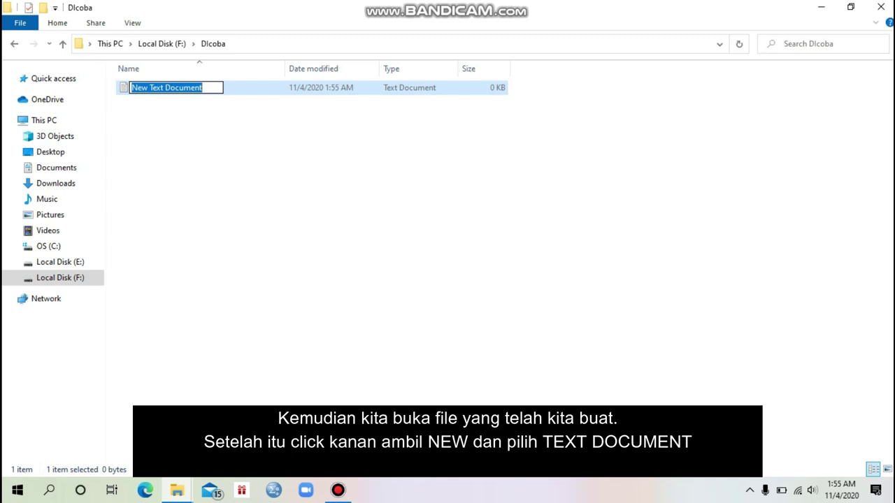
key("Return")
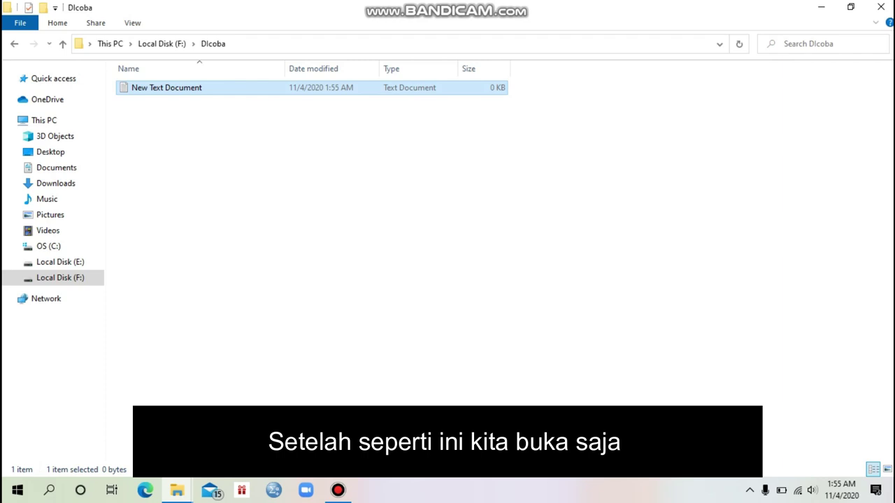
key("Return")
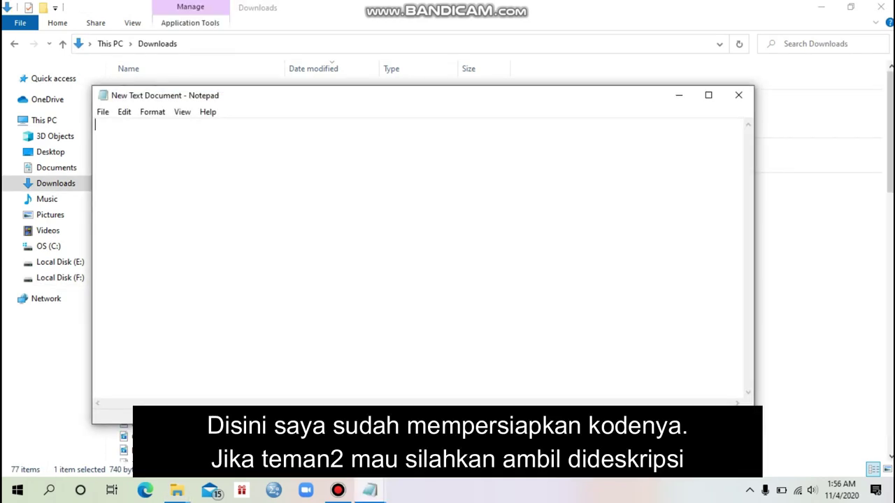
key("ctrl+v")
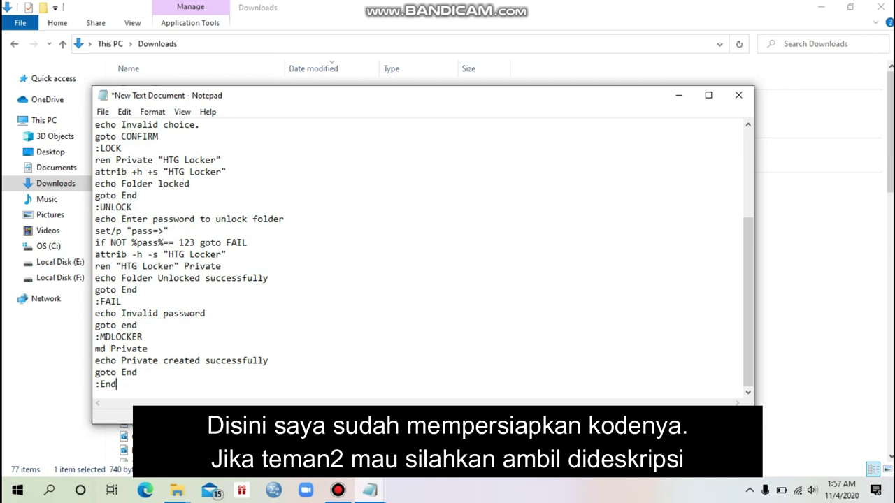
left_click(179, 243)
left_click_drag(179, 242, 190, 243)
left_click(192, 242)
left_click_drag(179, 243, 195, 242)
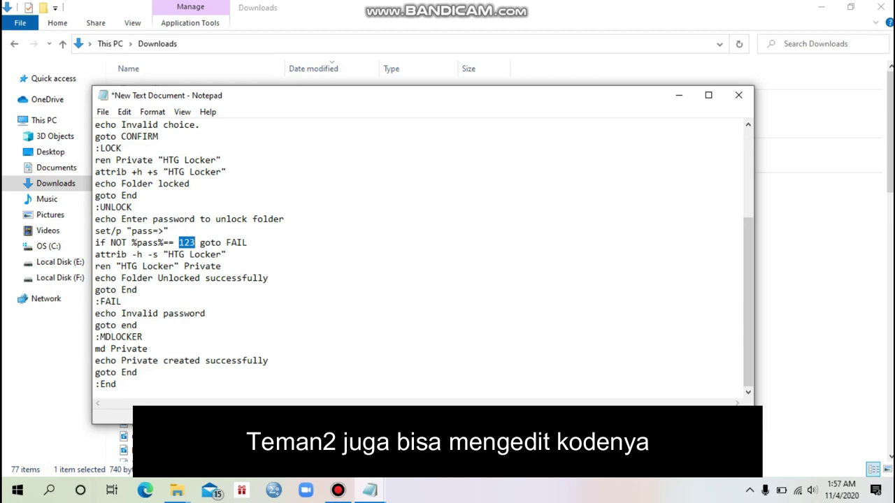
type("12345")
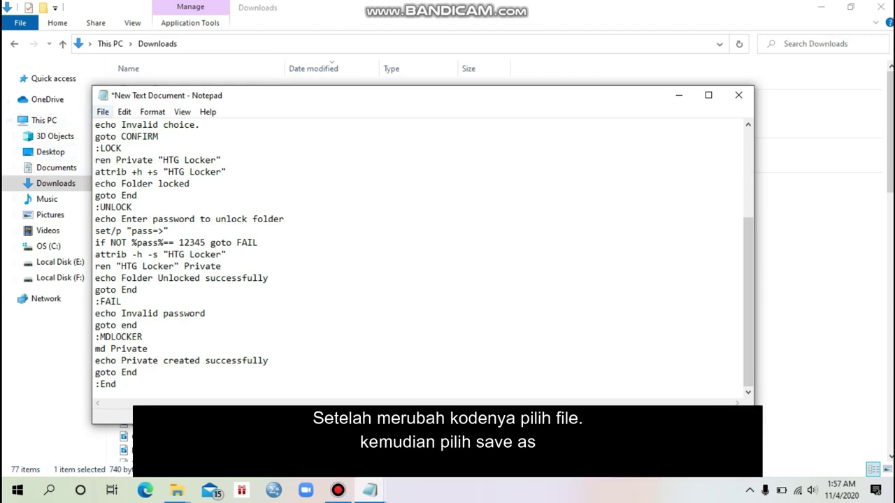
Step: Save the script in DIcoba as lock.bat with the file type set to All Files
left_click(102, 111)
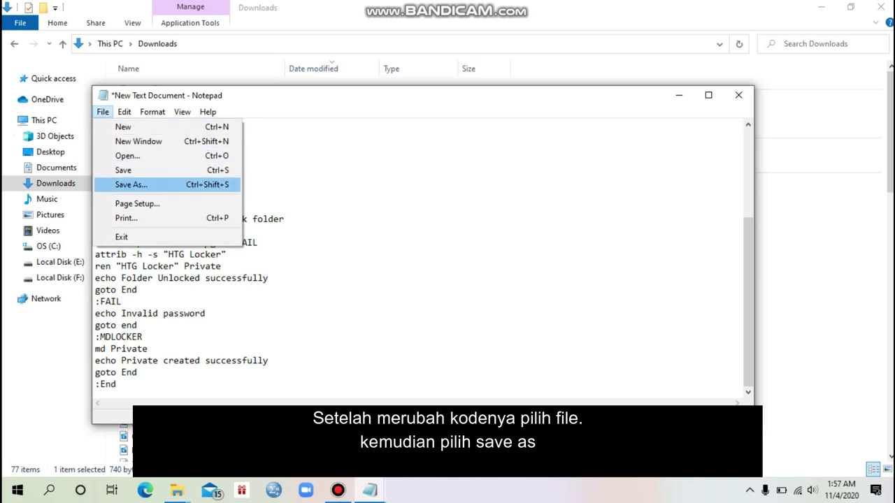
left_click(132, 185)
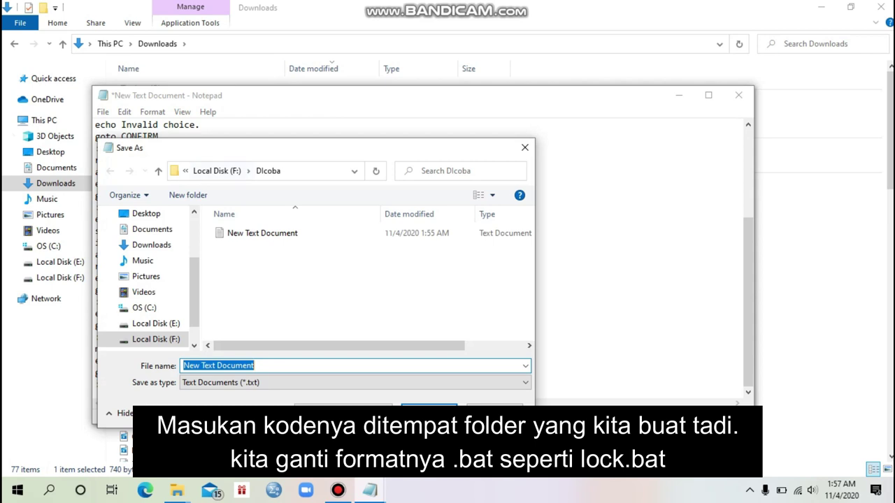
left_click(255, 365)
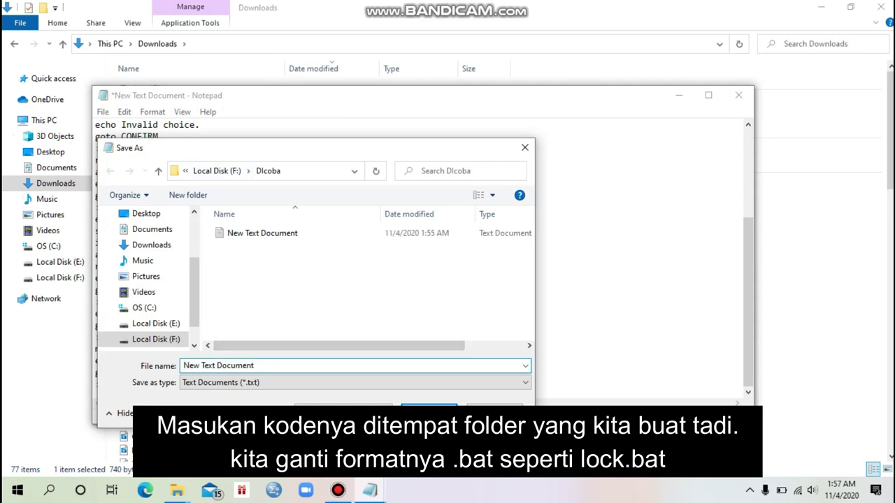
key("ctrl+a")
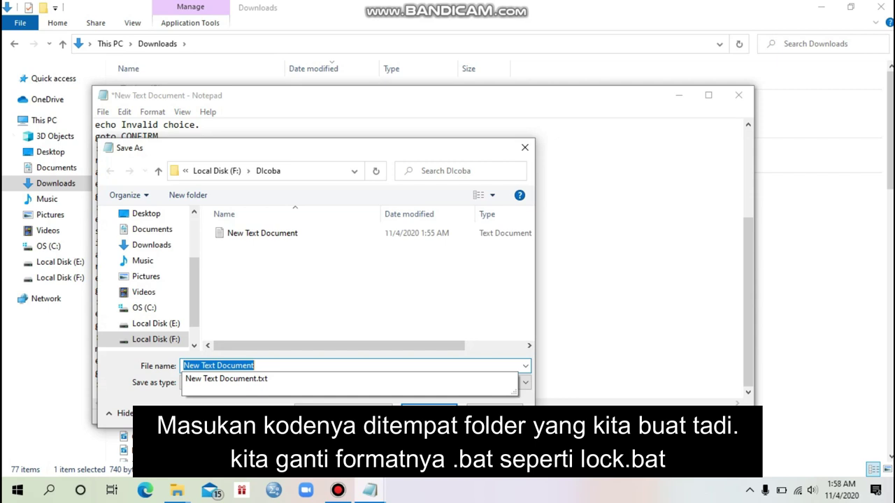
type("lock")
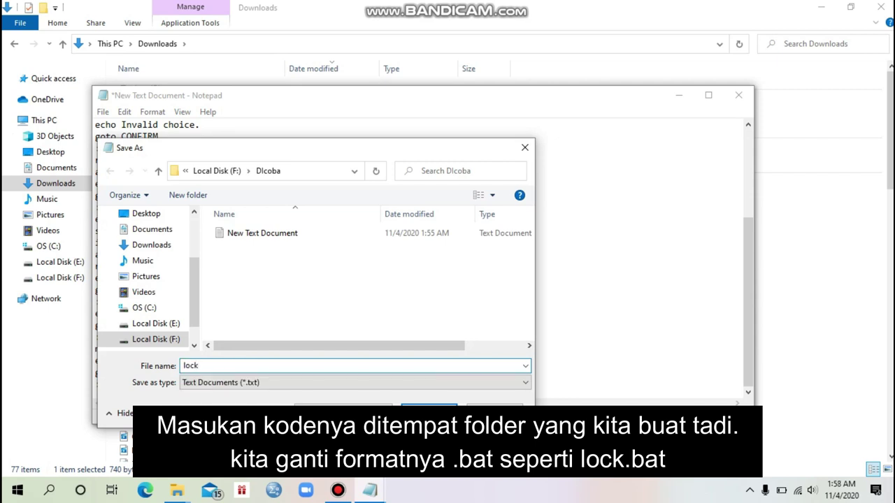
type(".bat")
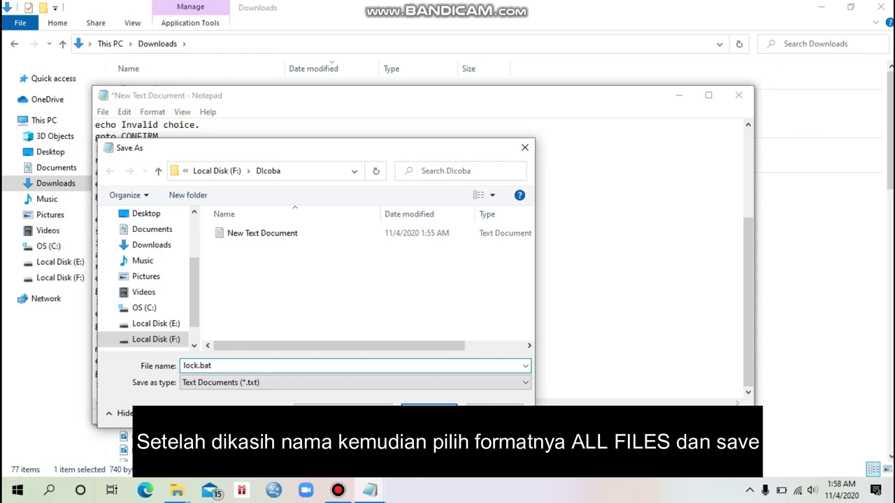
left_click(355, 382)
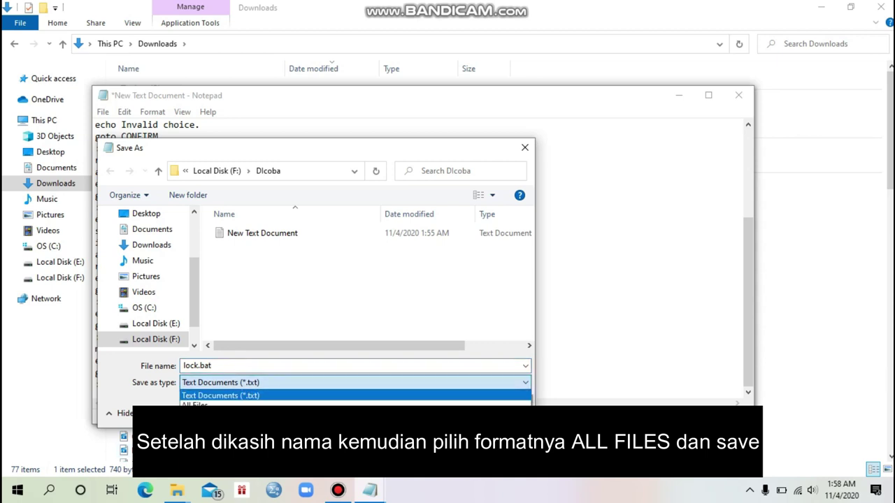
key("Return")
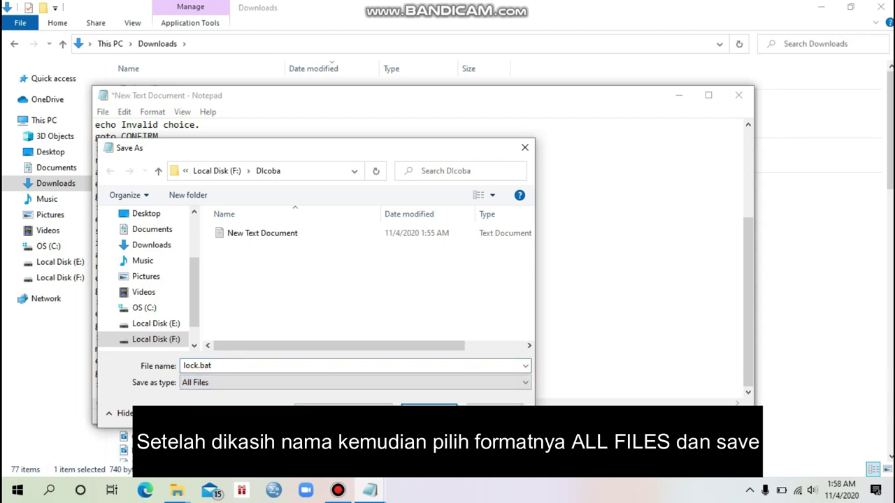
key("Return")
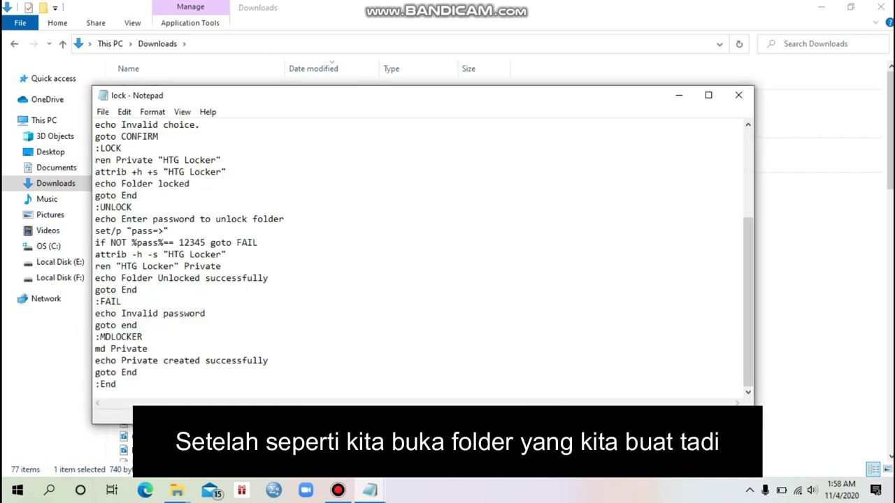
Step: Close Notepad and go back to the Local Disk (F:) folder list
key("BackSpace")
key("BackSpace")
key("ctrl+a")
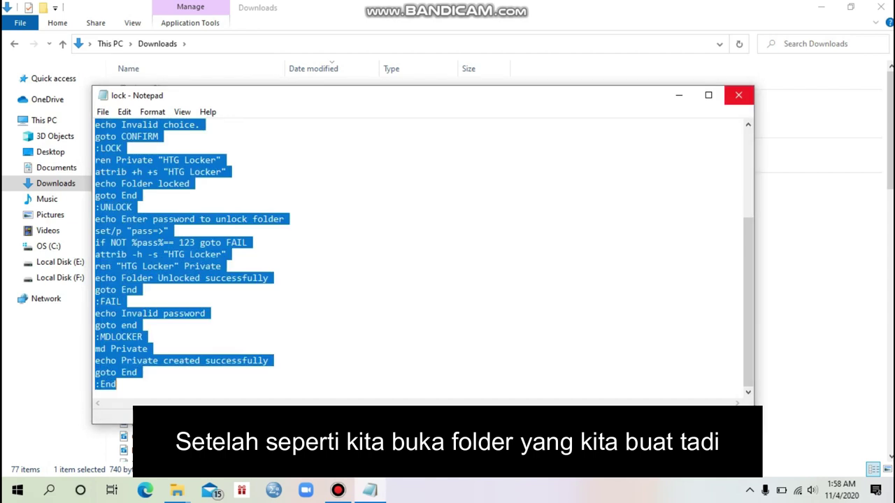
left_click(738, 95)
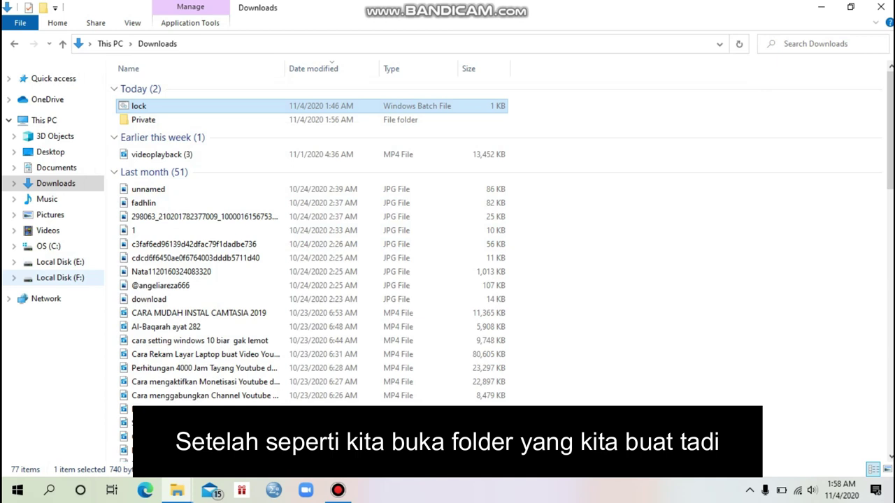
left_click(60, 278)
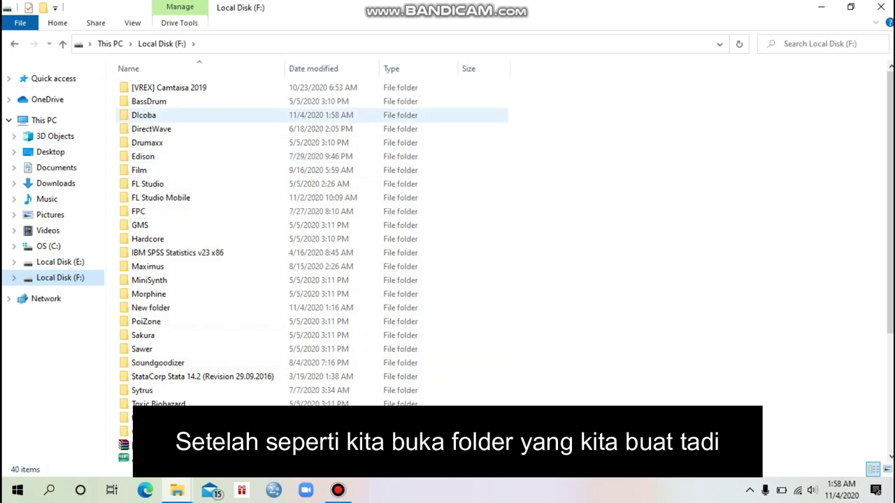
Step: Run lock.bat inside Dlcoba to generate the Private folder, then open Private
double_click(143, 115)
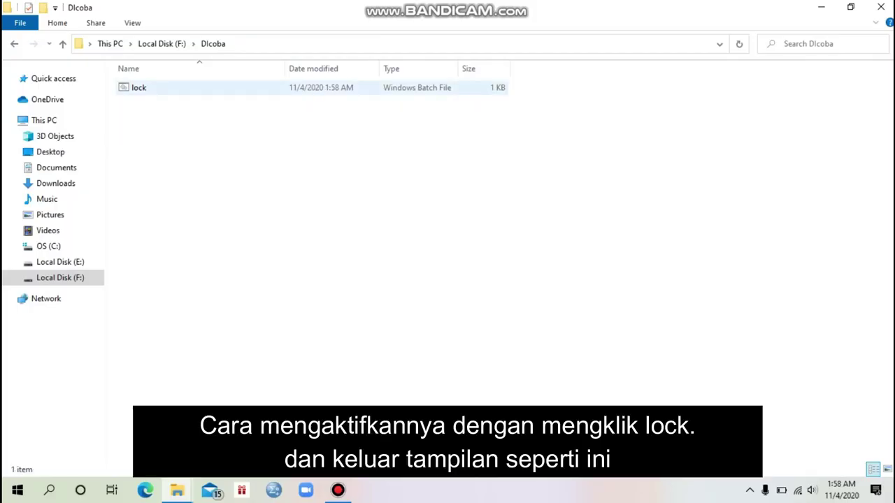
double_click(139, 88)
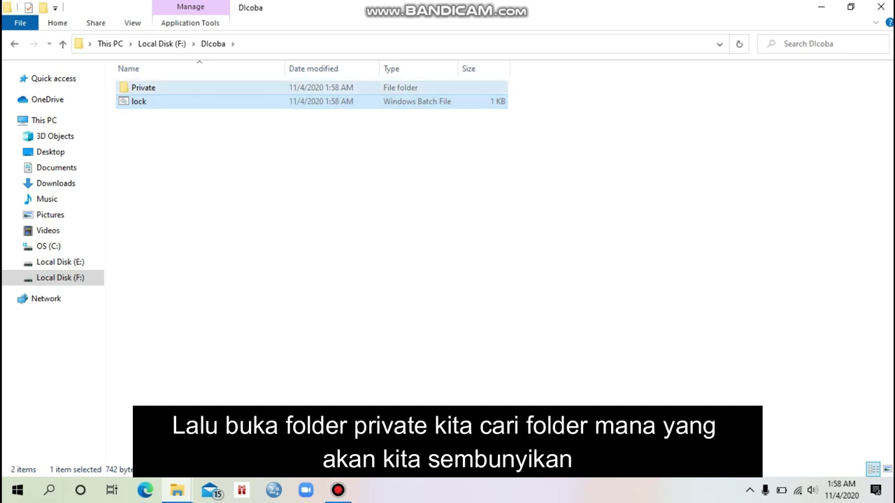
double_click(143, 88)
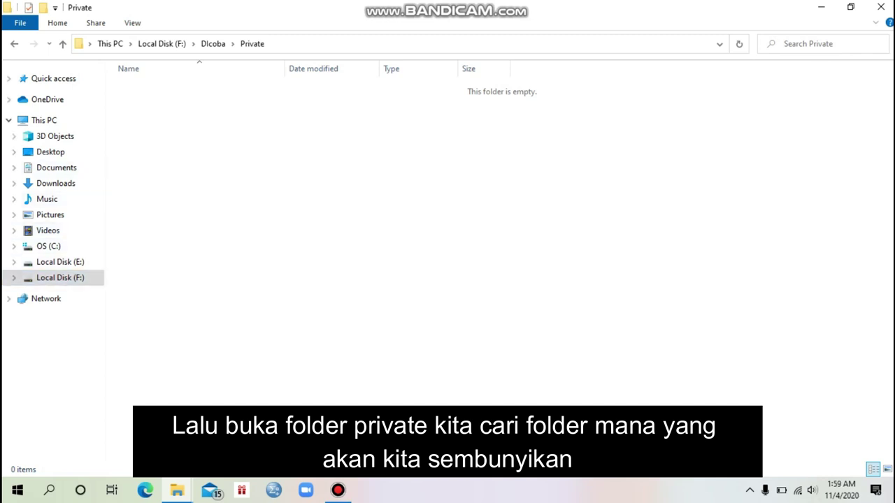
Step: Open a second Explorer window on Local Disk (F:) and cut New folder
right_click(18, 490)
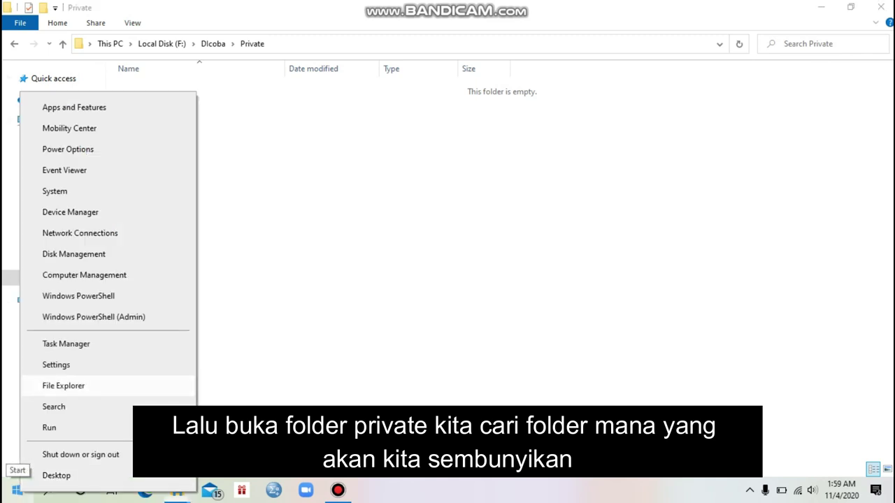
left_click(63, 385)
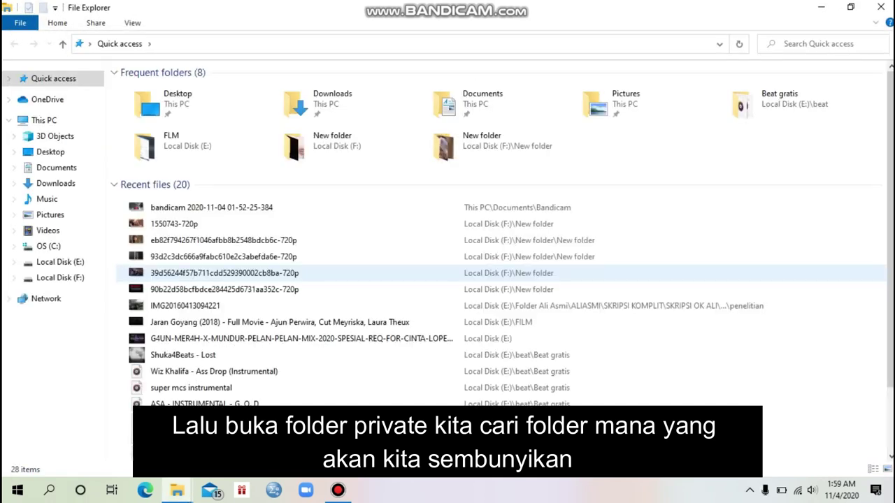
left_click(60, 277)
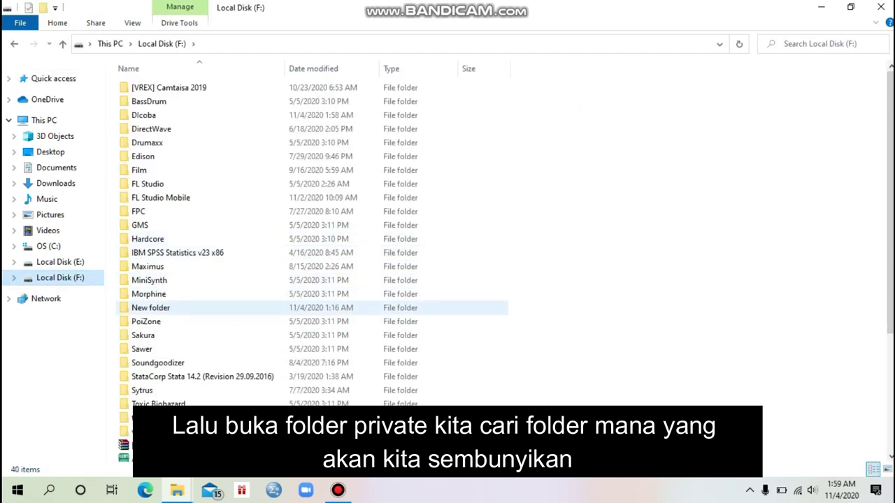
left_click(165, 307)
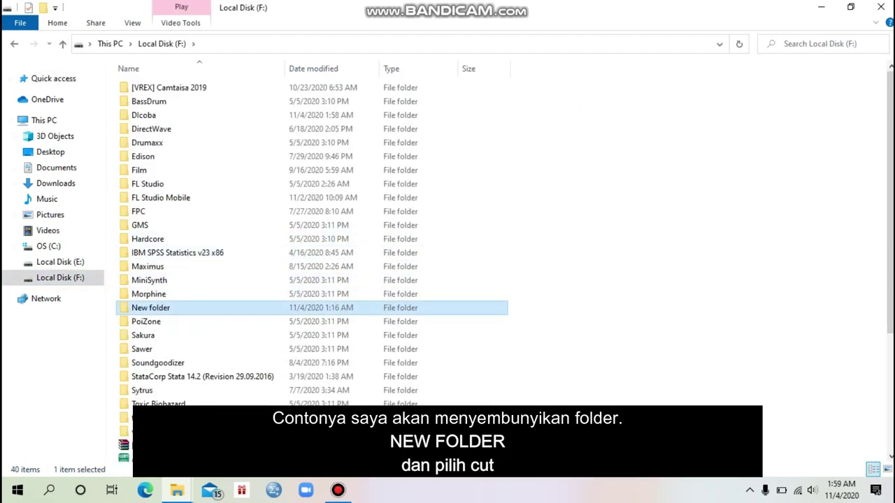
right_click(155, 308)
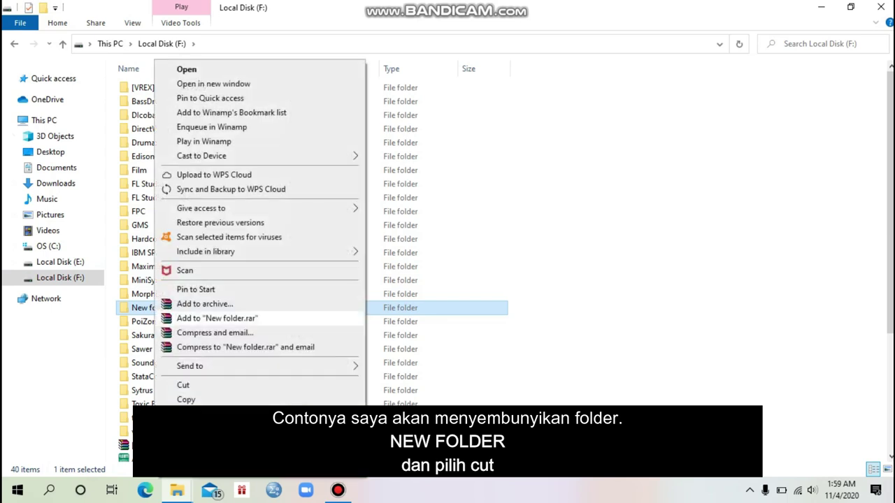
left_click(184, 385)
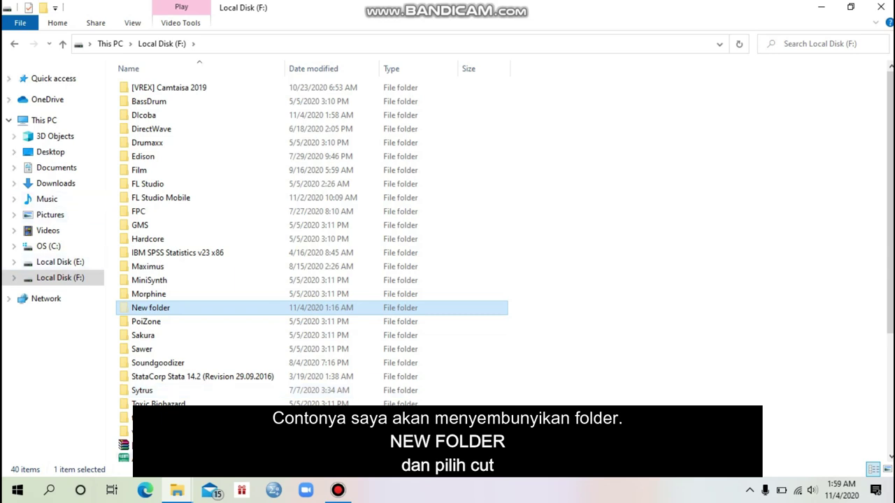
mouse_move(177, 490)
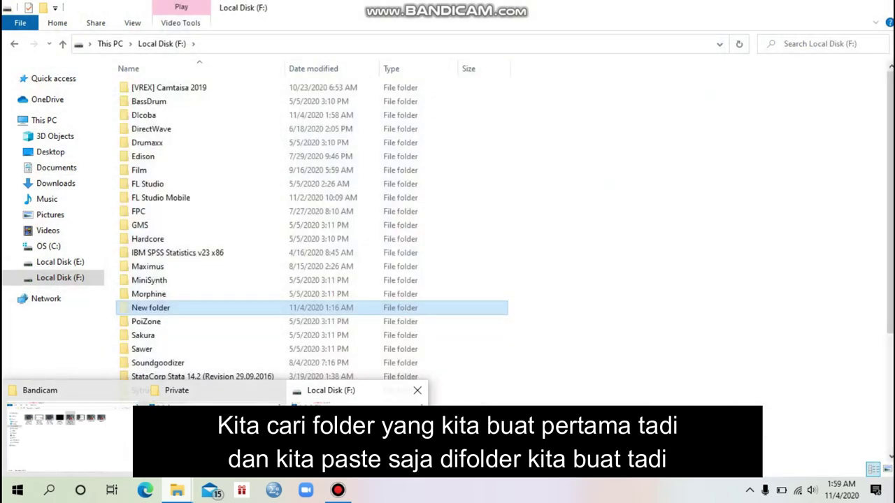
Step: Paste New folder into the Private folder, then go back to Dlcoba
mouse_move(210, 426)
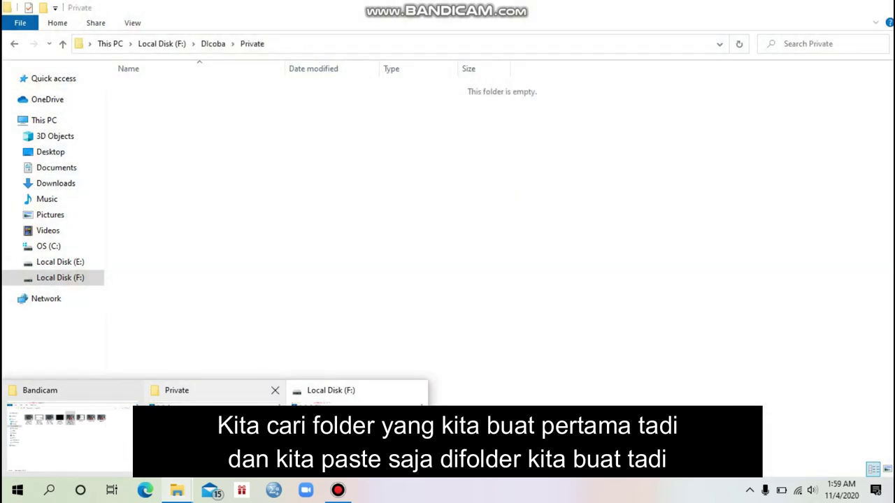
left_click(203, 398)
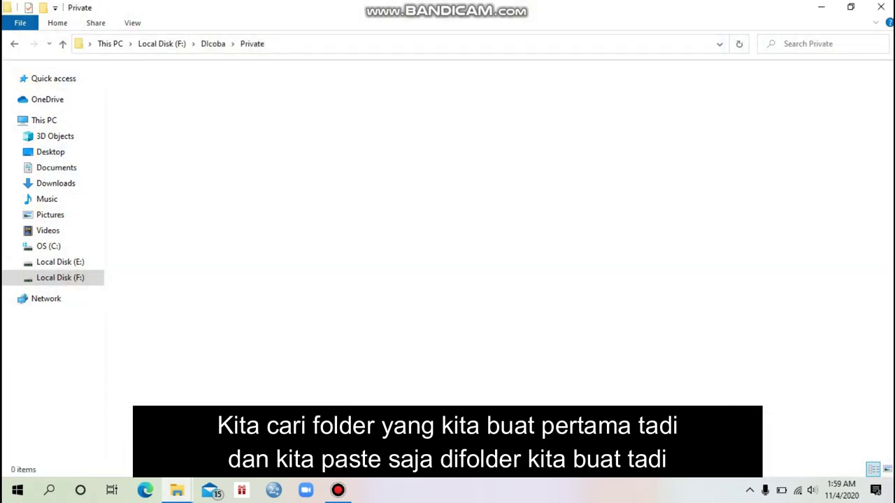
key("alt+Up")
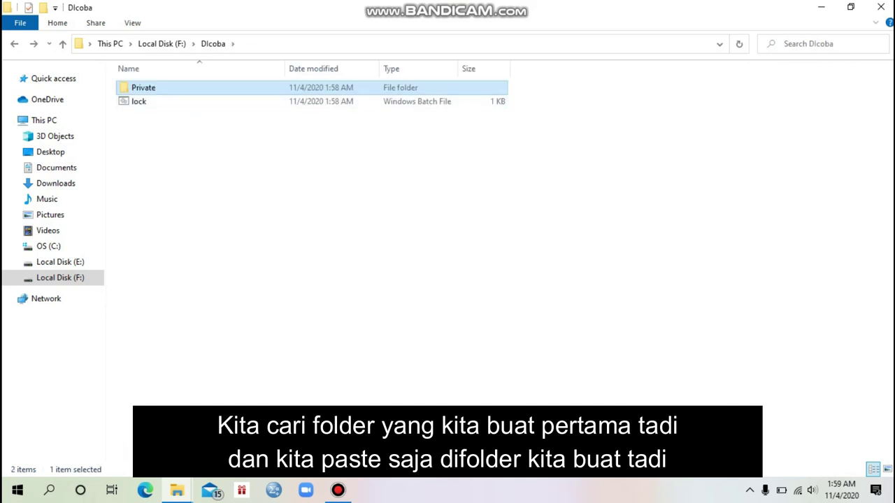
key("Return")
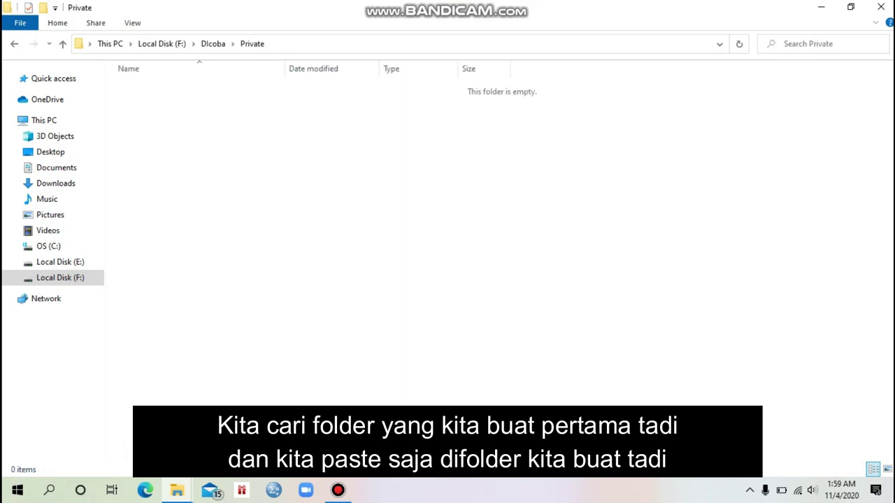
right_click(297, 165)
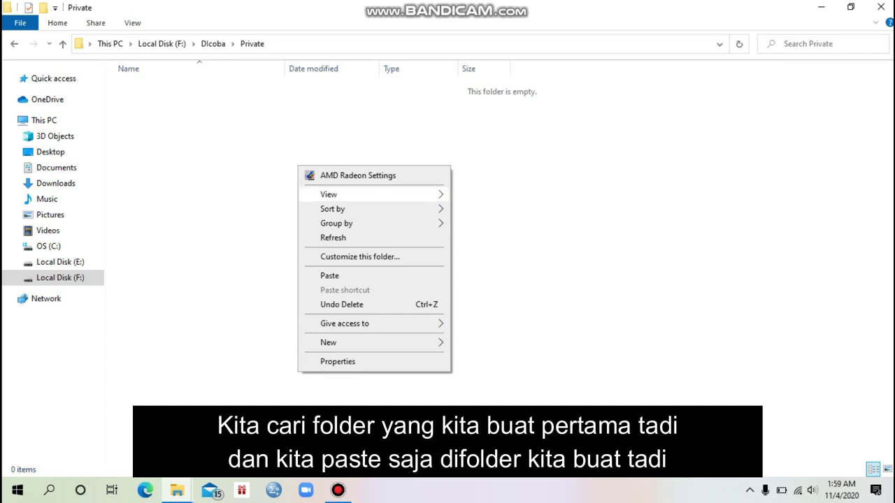
left_click(330, 275)
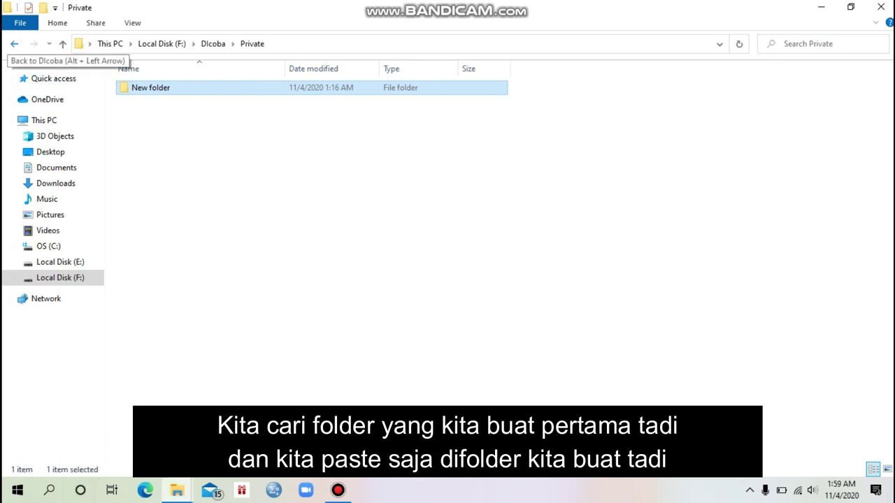
left_click(14, 43)
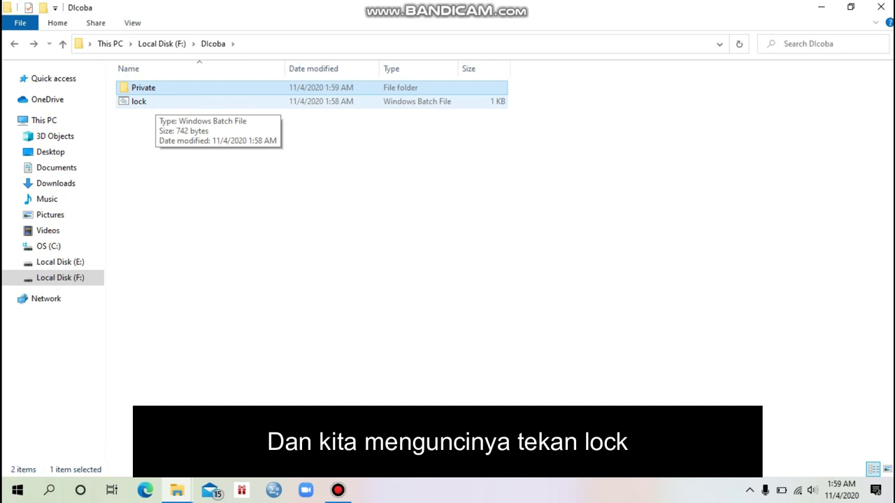
Step: Run lock.bat, answer Y to lock Private, and reopen Dlcoba to confirm it's hidden
double_click(139, 102)
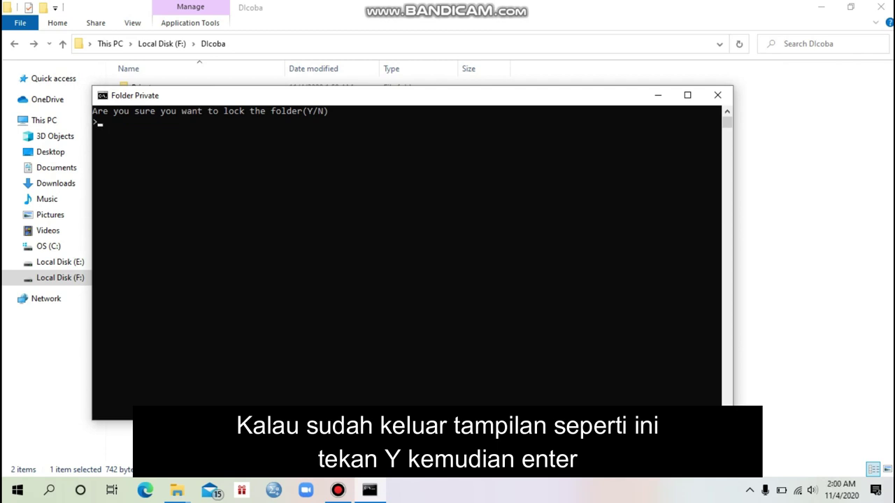
type("y")
key("Return")
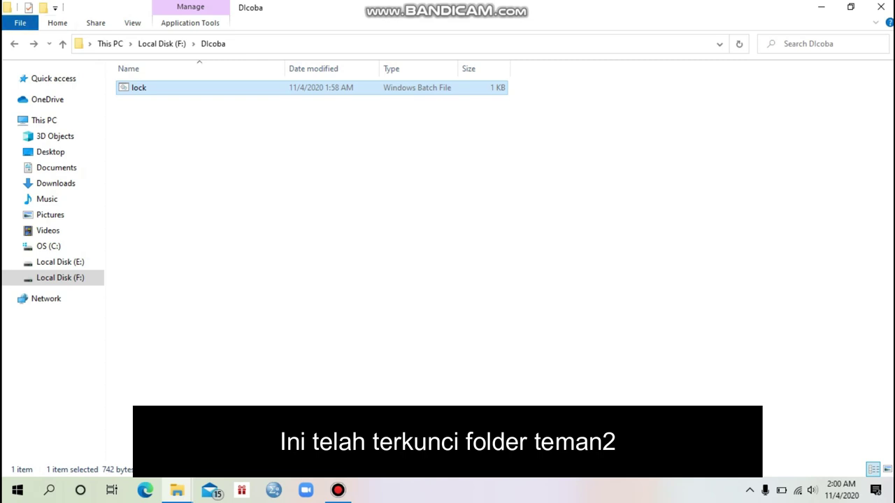
key("alt+Up")
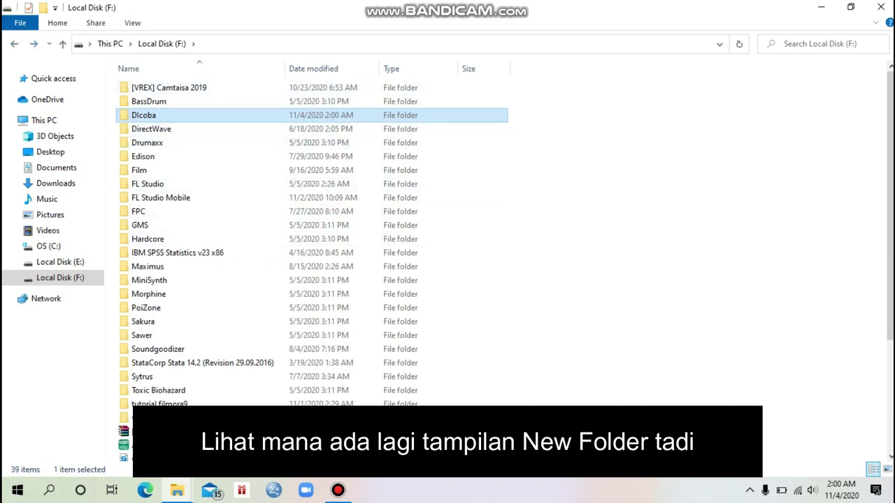
key("Return")
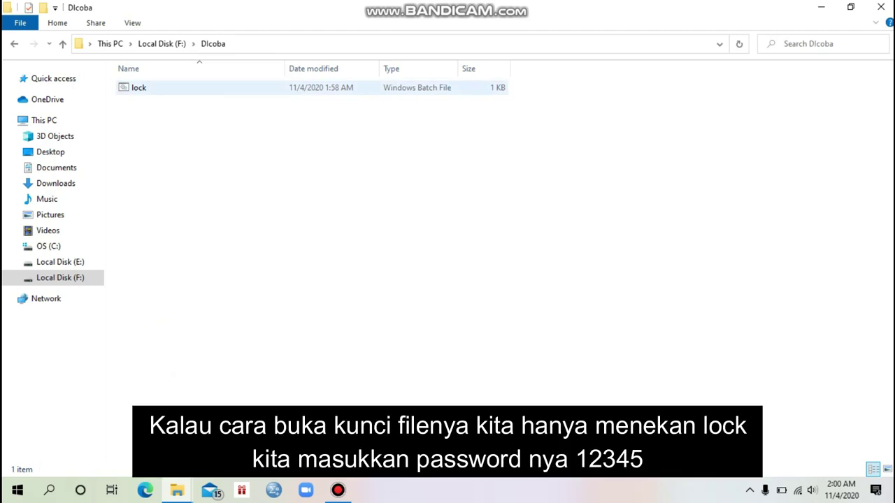
Step: Run lock.bat with the unlock password to restore Private, then open its 22-item New folder
double_click(138, 88)
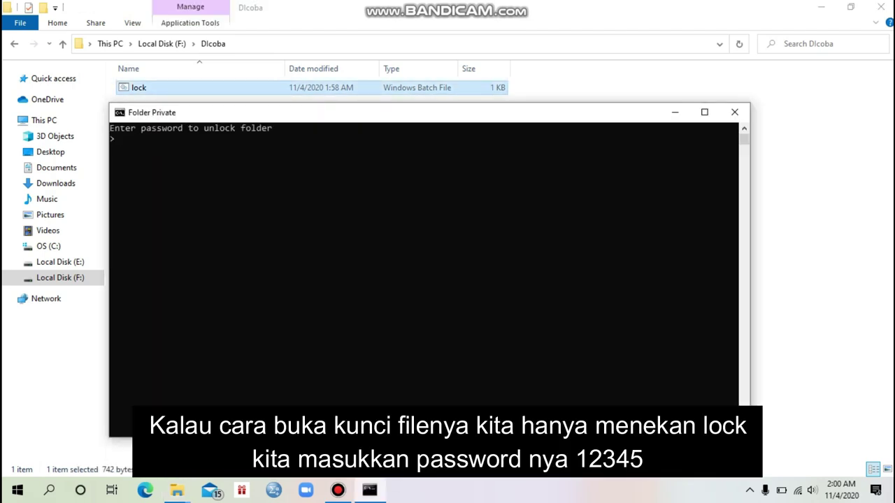
type("12345")
key("Return")
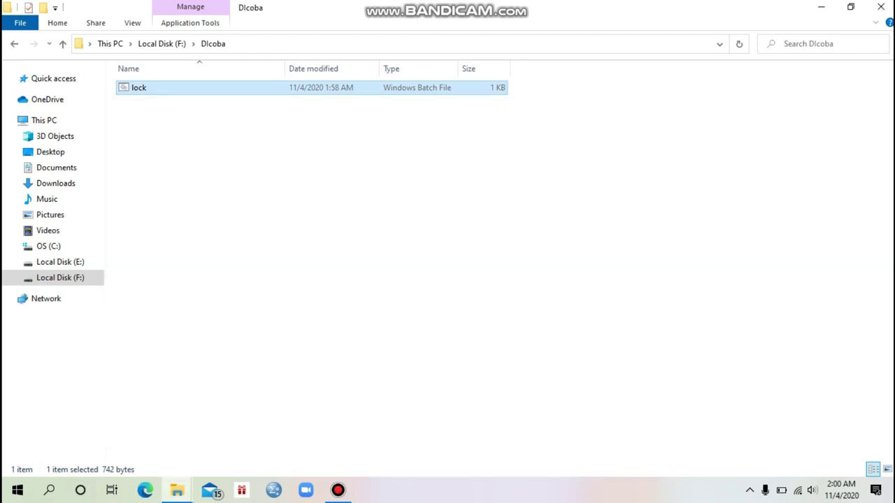
double_click(144, 86)
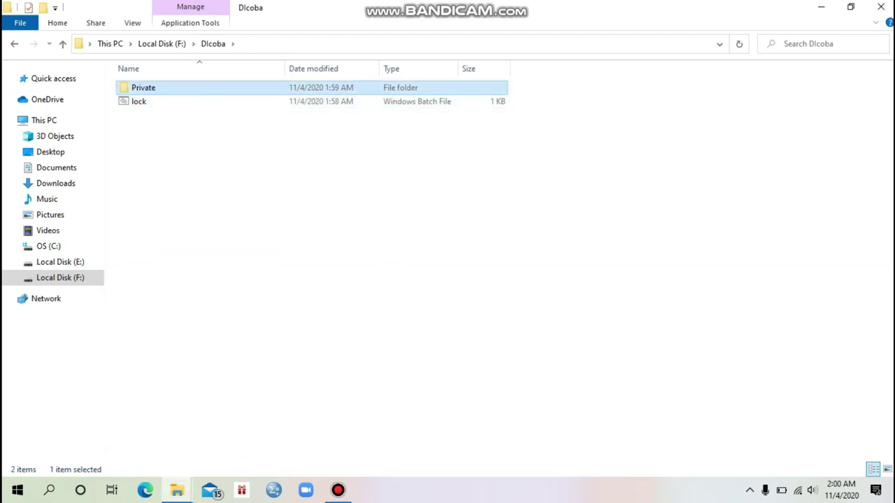
key("Return")
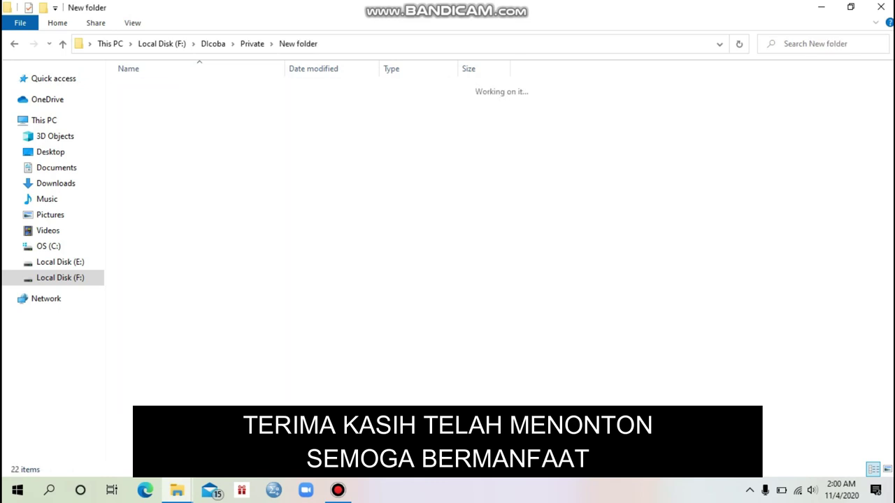